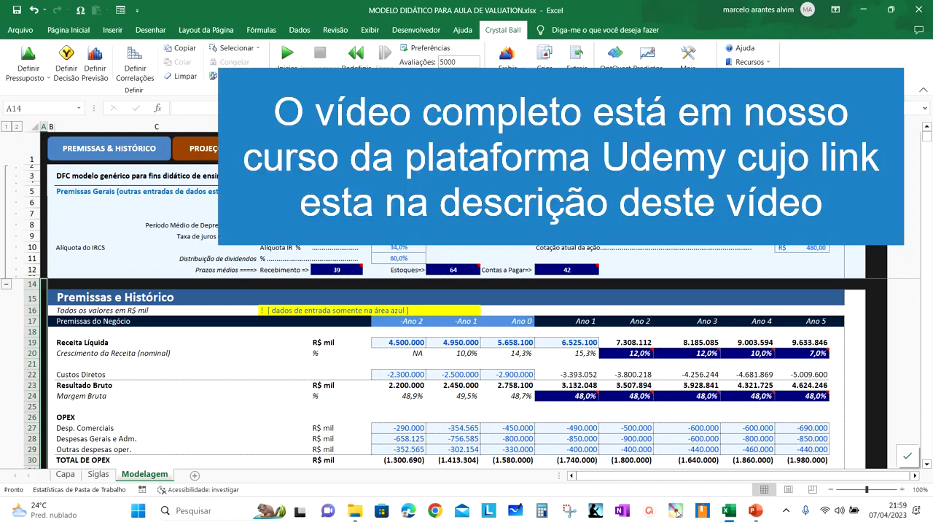
Review the general assumption cells for loan interest rate (G9) and the receivables, inventory and payables terms in row 12
left_click(507, 202)
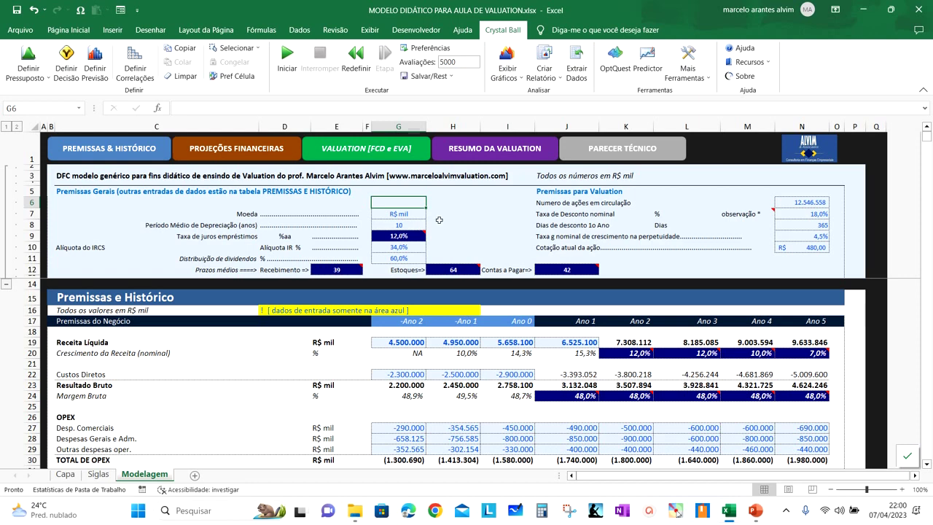
left_click(400, 236)
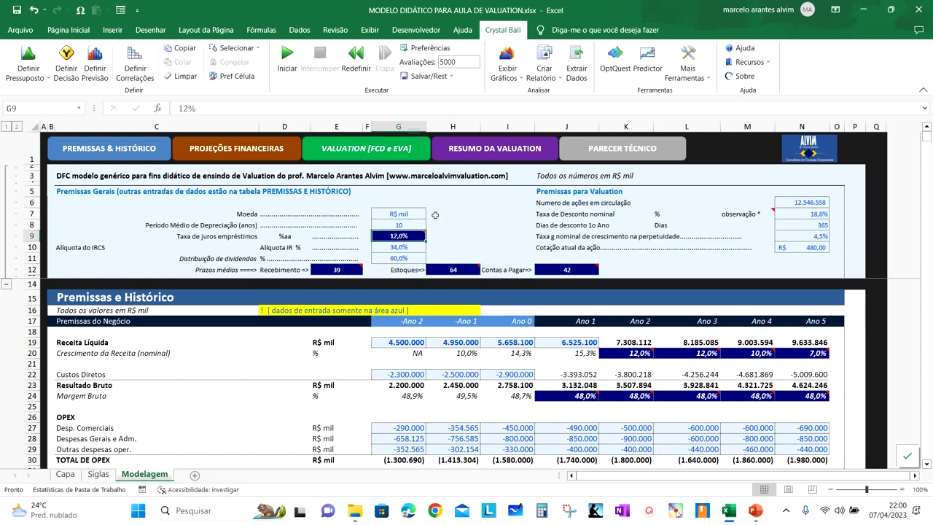
left_click(341, 270)
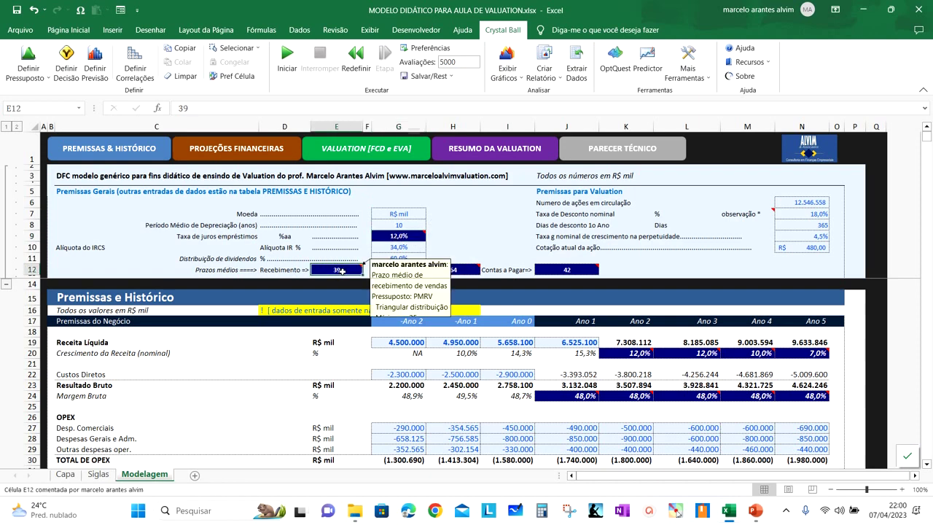
left_click(453, 270)
left_click(575, 271)
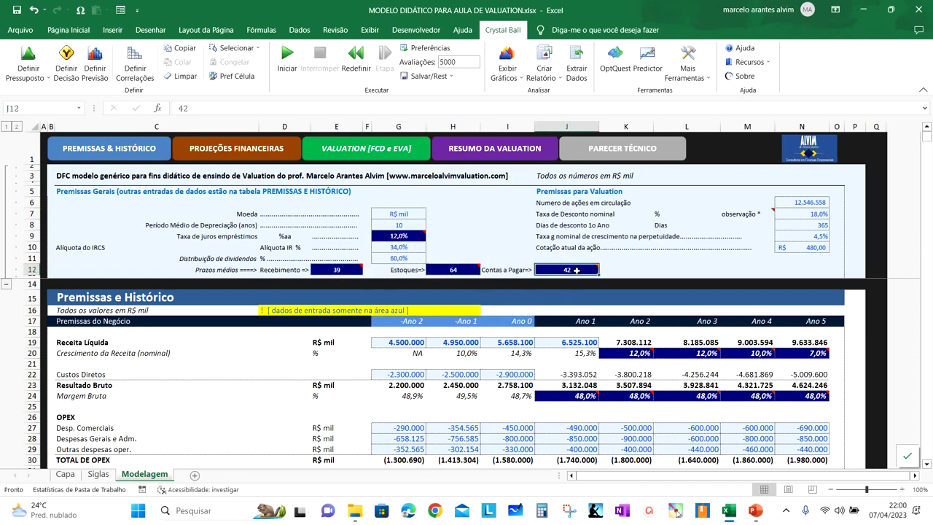
Reset the simulation, start an assumption on the loan interest rate cell G9 and choose the Triangular distribution from the gallery
left_click(415, 237)
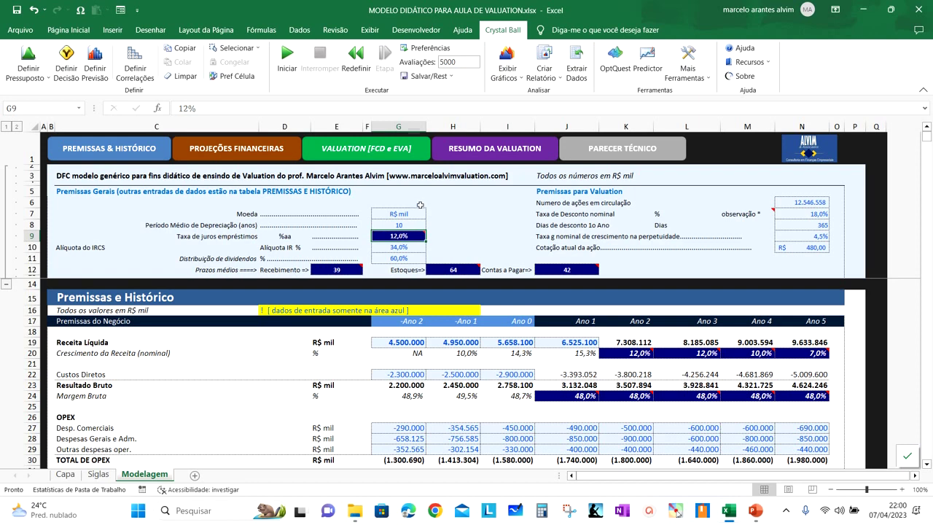
left_click(29, 57)
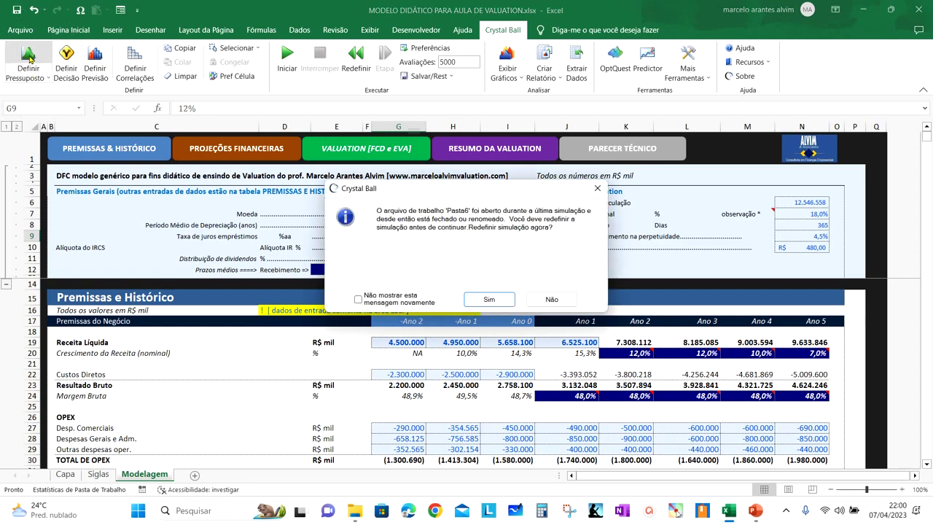
left_click(488, 300)
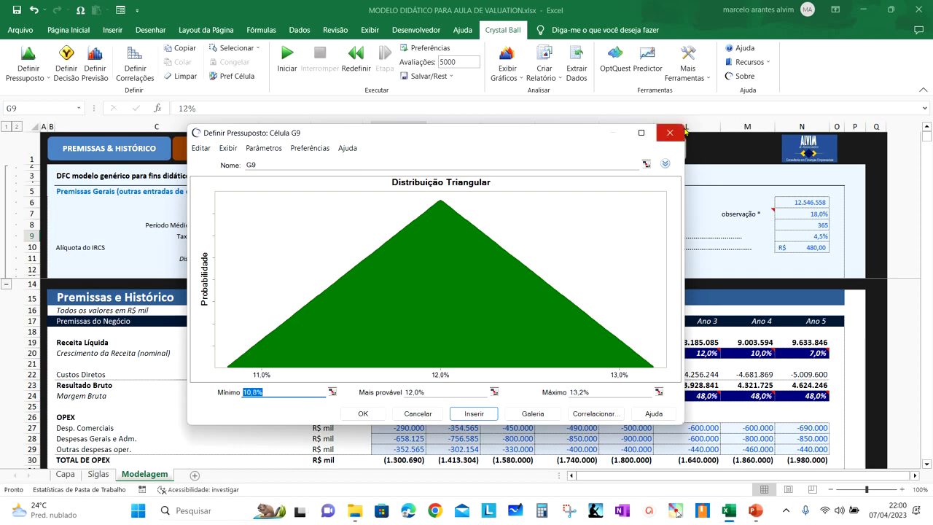
left_click(529, 416)
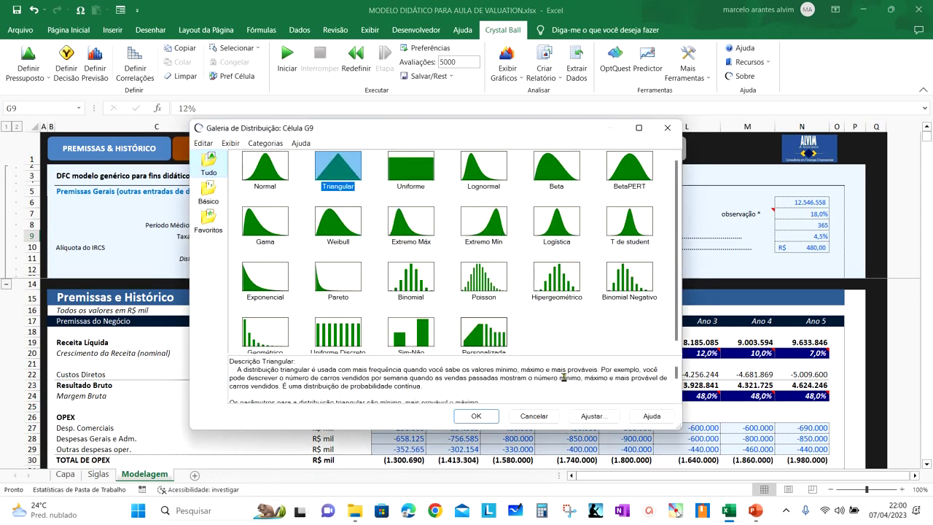
left_click(476, 416)
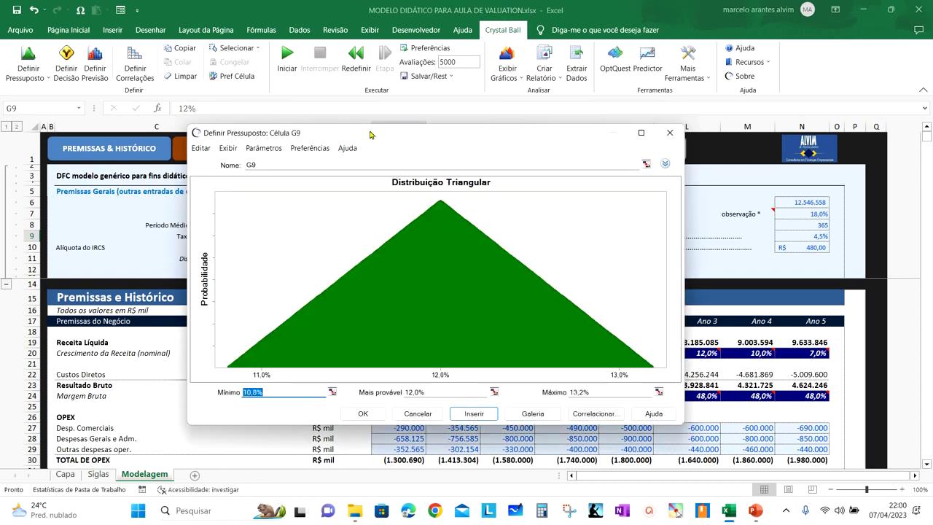
Name the G9 assumption "Taxa de juros dos emprestimos" and accept its definition
left_click_drag(369, 134, 497, 211)
left_click(394, 239)
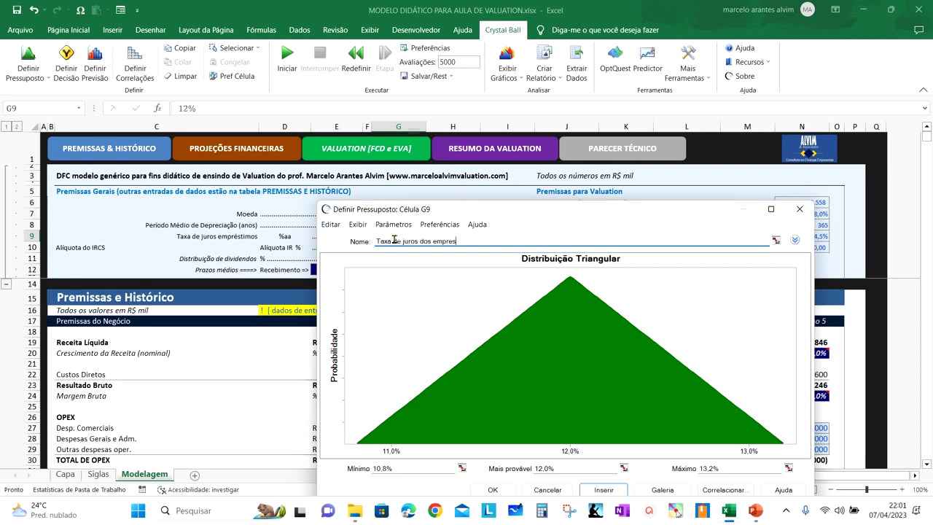
type("imos")
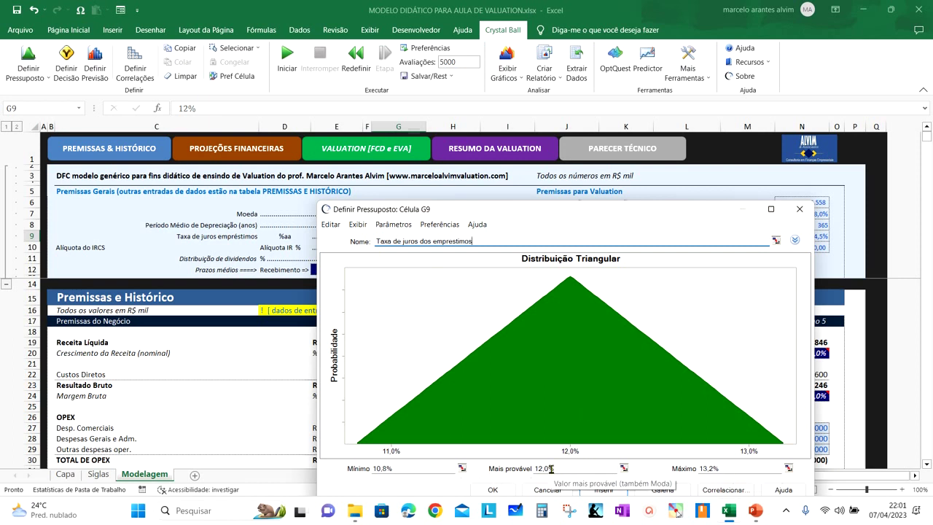
left_click(493, 490)
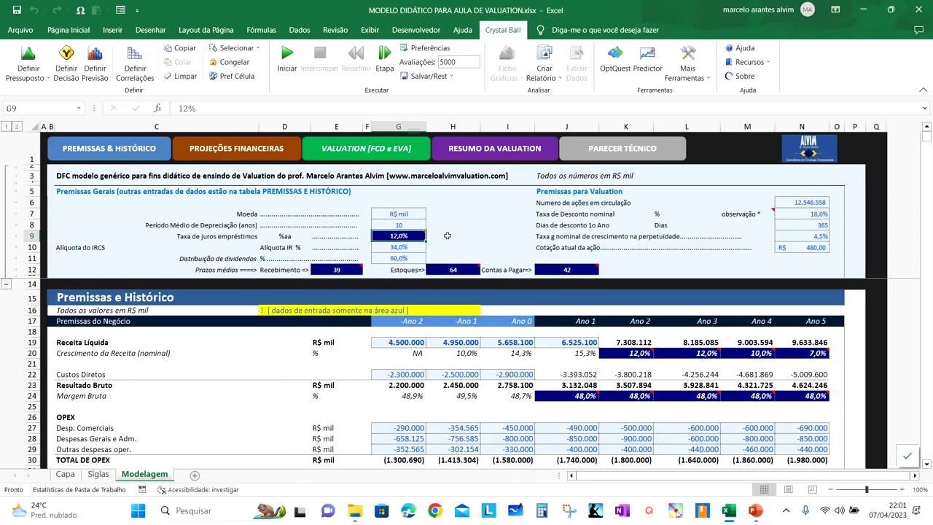
Review the average-term cells in row 12 and examine the correlation of the payables assumption PMCP (J12) with PME
left_click(345, 271)
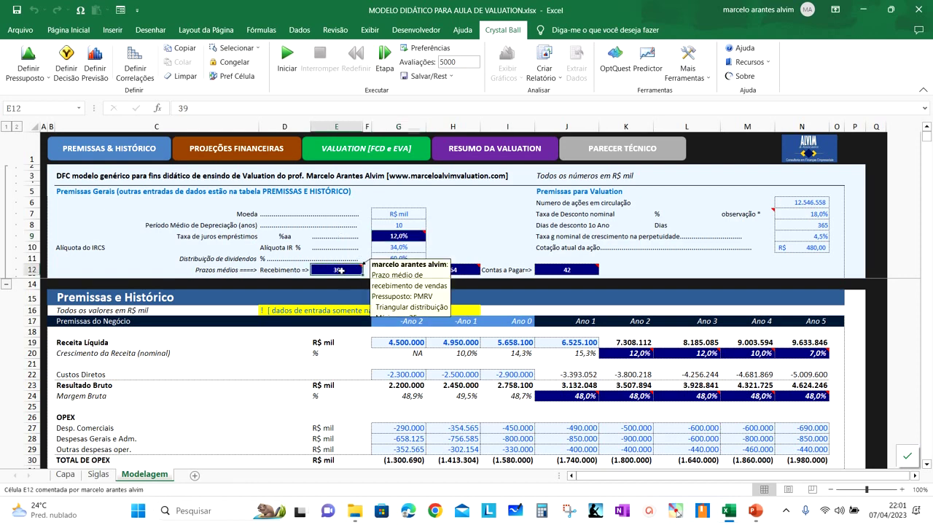
left_click(441, 269)
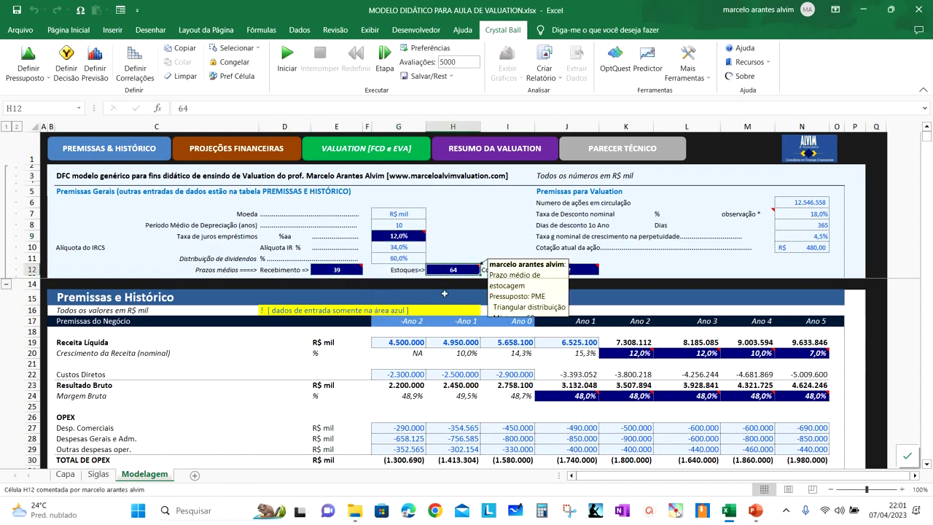
left_click(556, 269)
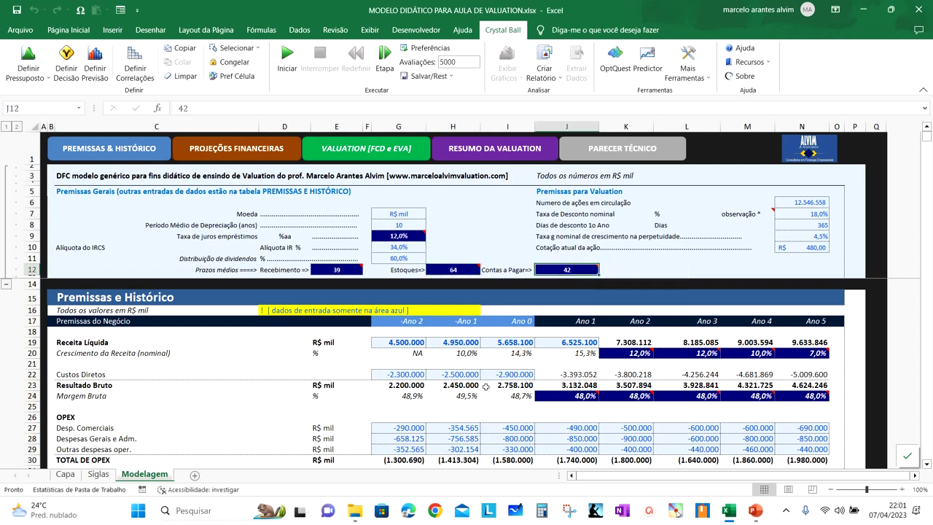
left_click(32, 62)
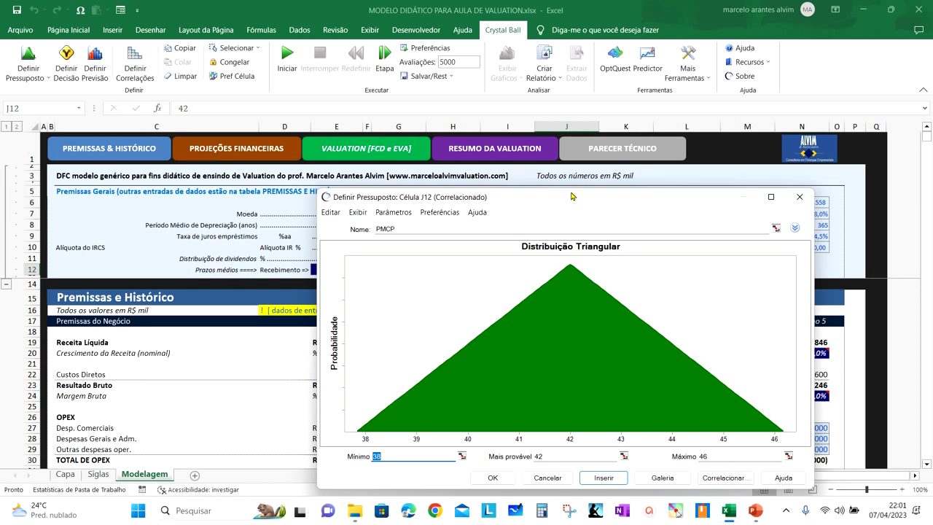
left_click(736, 479)
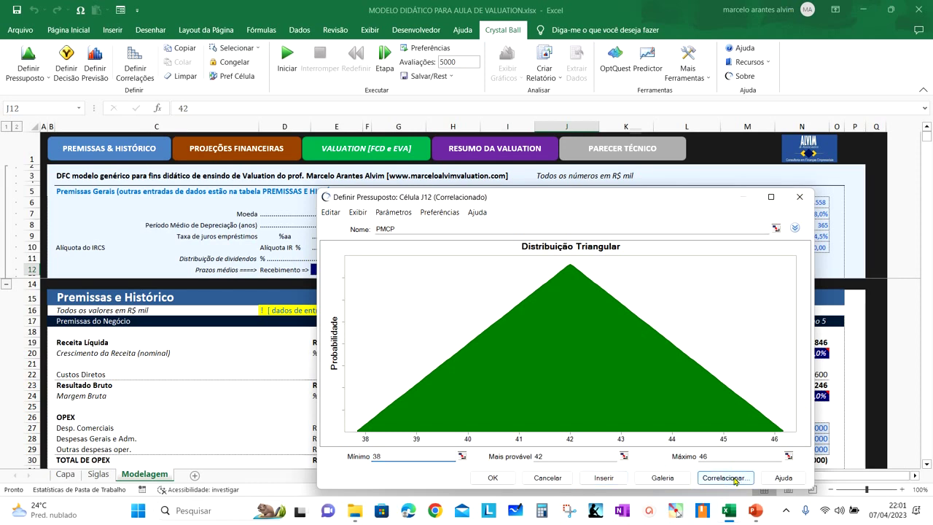
left_click(460, 340)
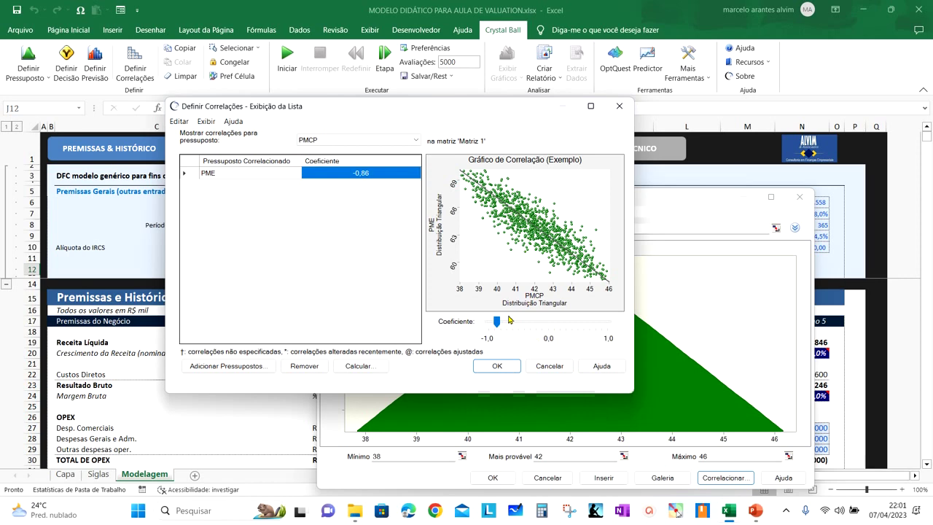
left_click(506, 370)
left_click(493, 477)
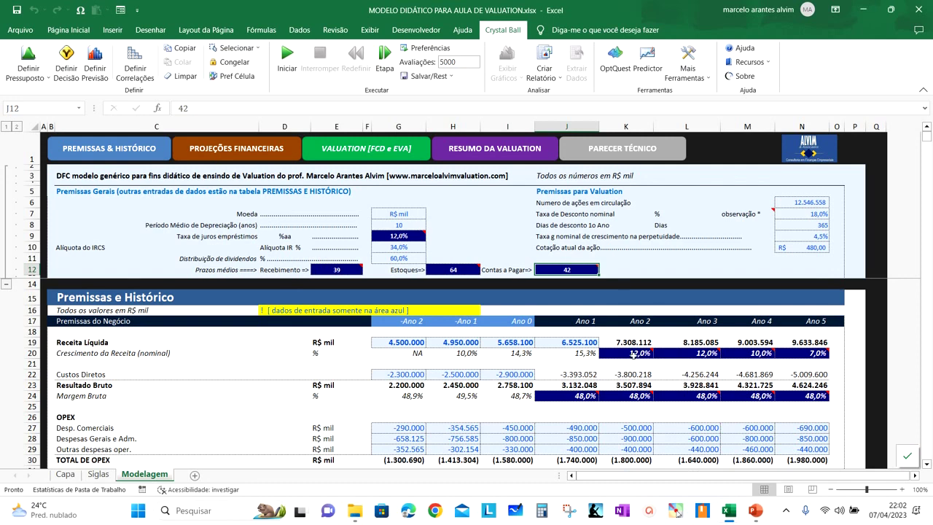
Review the revenue growth (K20:N20) and gross margin (J24:N24) assumptions, and collapse the general assumptions rows
left_click_drag(624, 355, 789, 351)
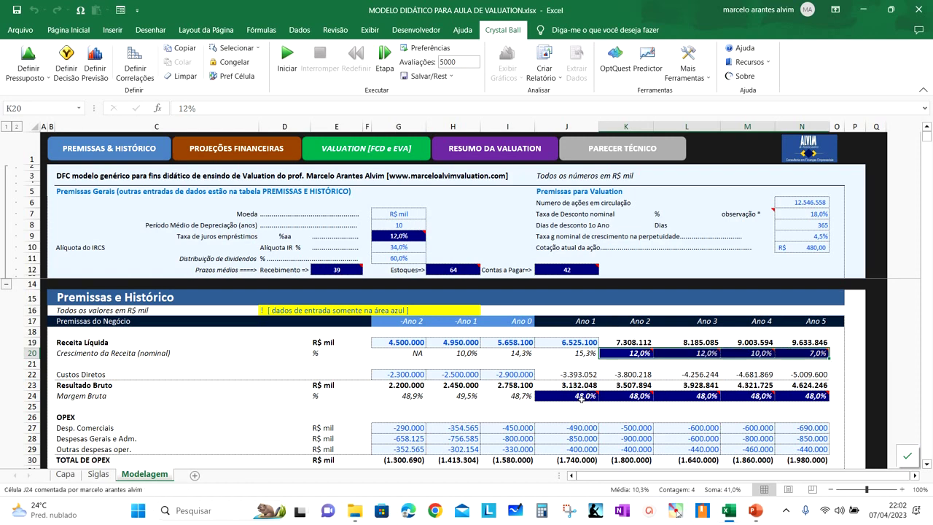
left_click_drag(590, 397, 794, 400)
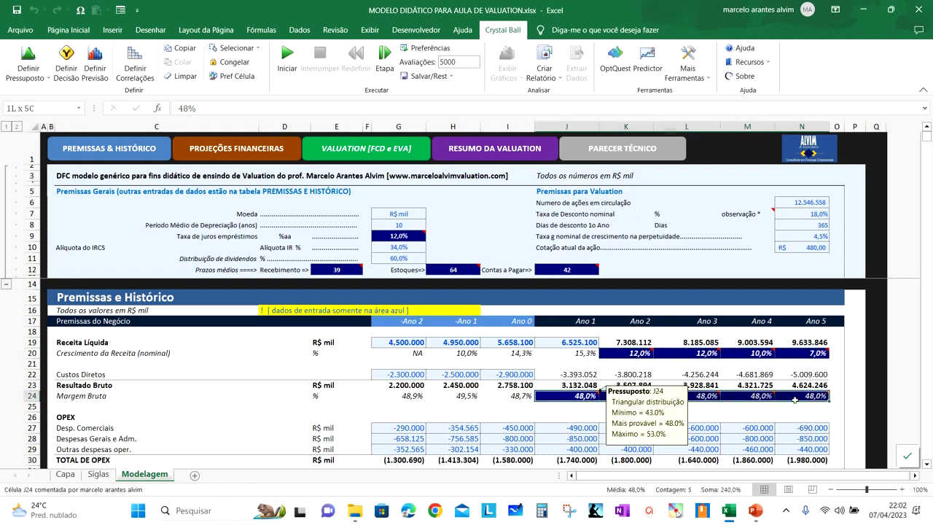
left_click(545, 372)
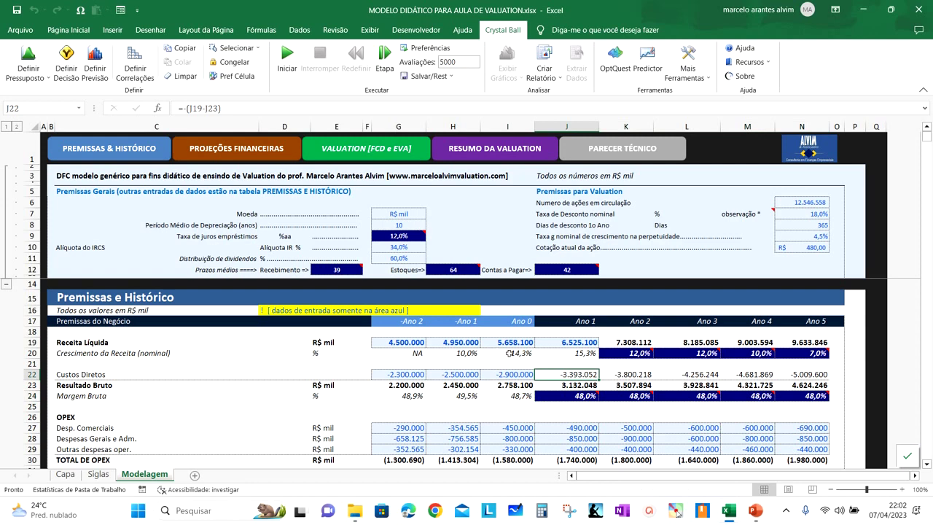
left_click(7, 284)
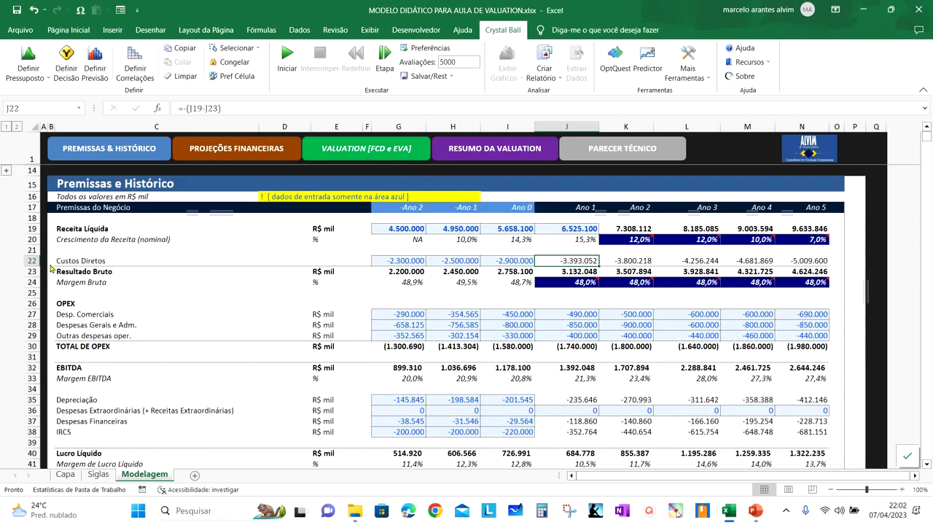
left_click(565, 242)
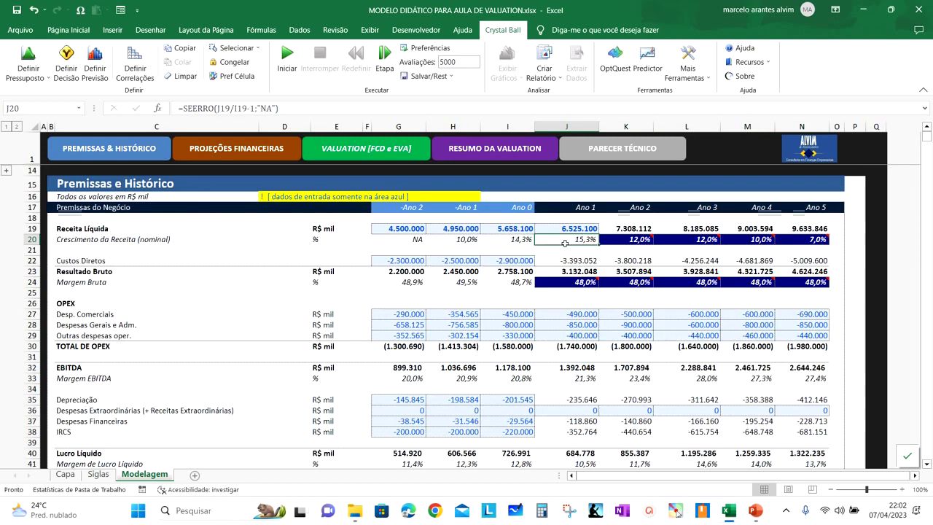
scroll(555, 255, "down", 10)
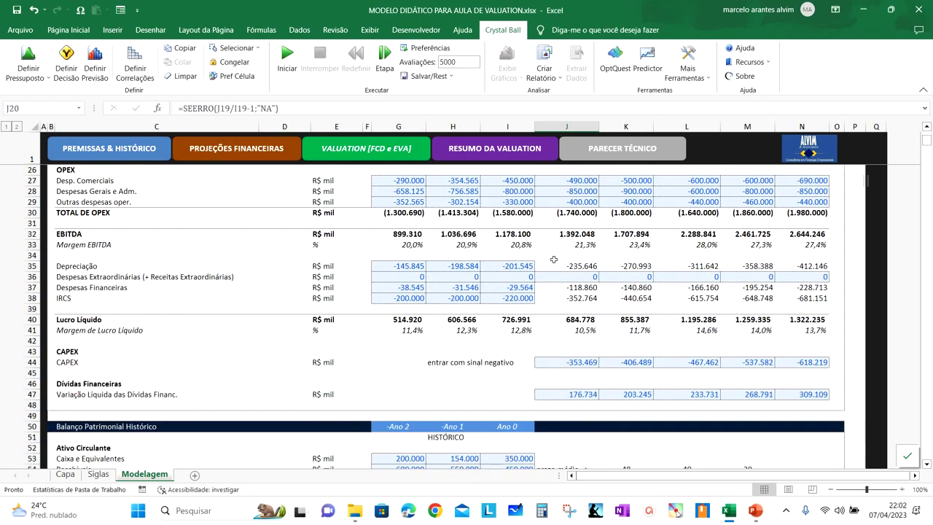
Define the fair value per share cell (K322) in the valuation summary as a forecast named "Valor Justo por Ação"
left_click(510, 151)
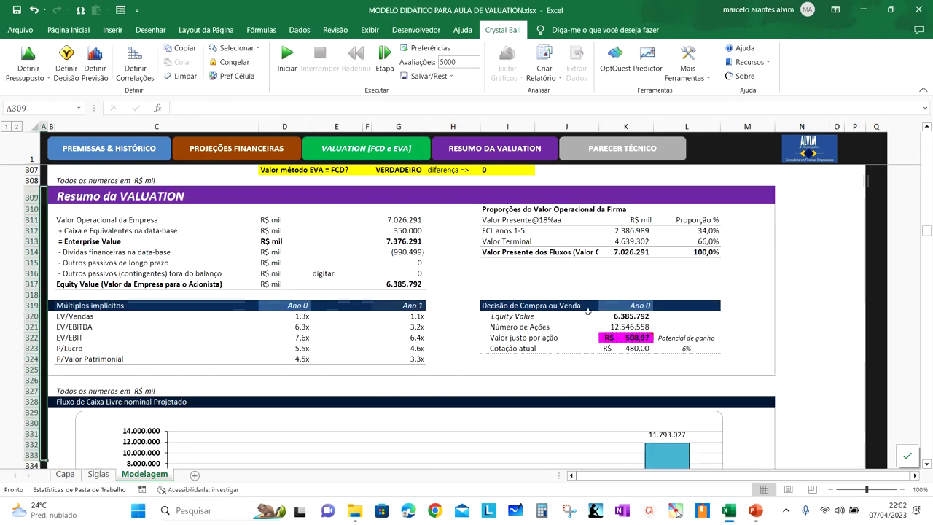
left_click(631, 337)
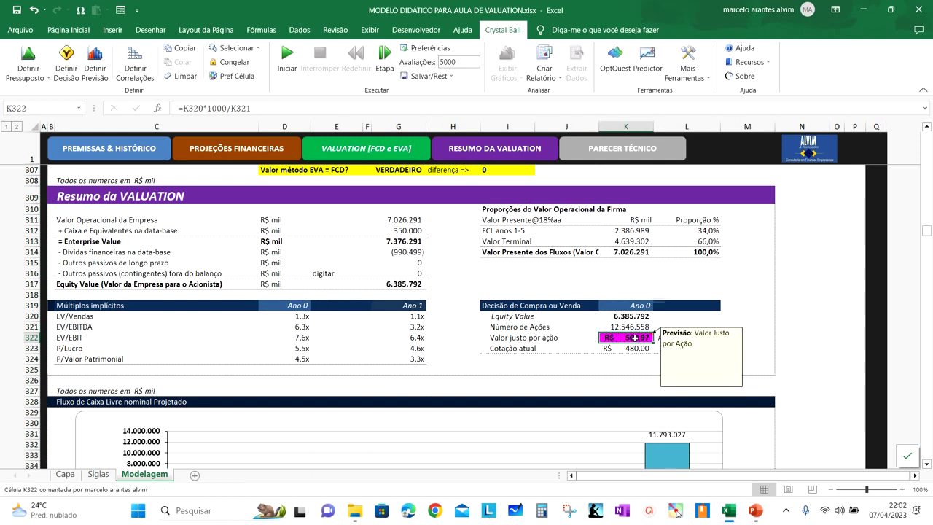
left_click(97, 57)
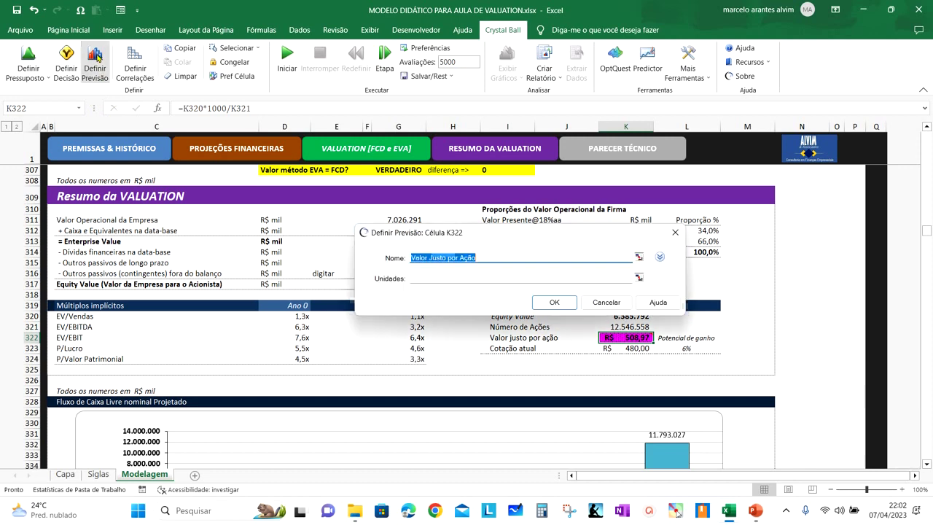
left_click(558, 304)
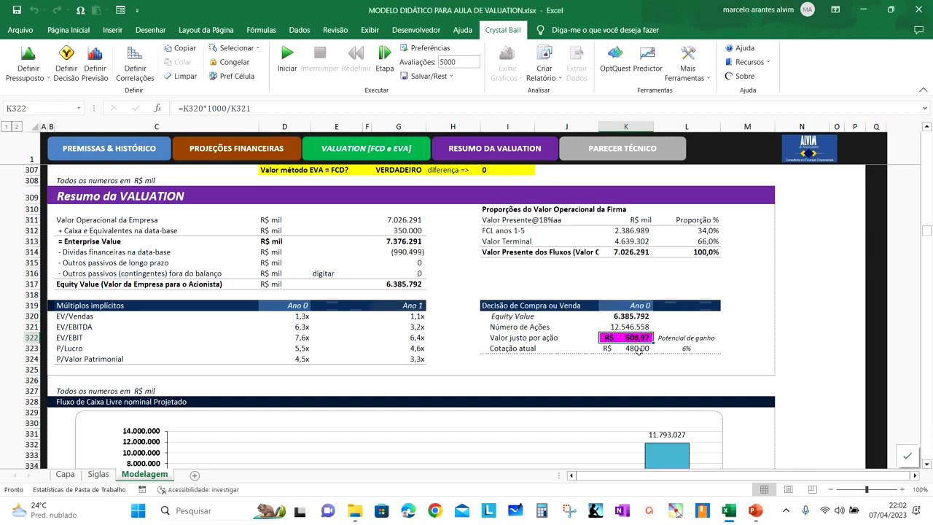
Return to the Premissas e Histórico section and review the revenue growth and gross margin assumption cells
mouse_move(634, 340)
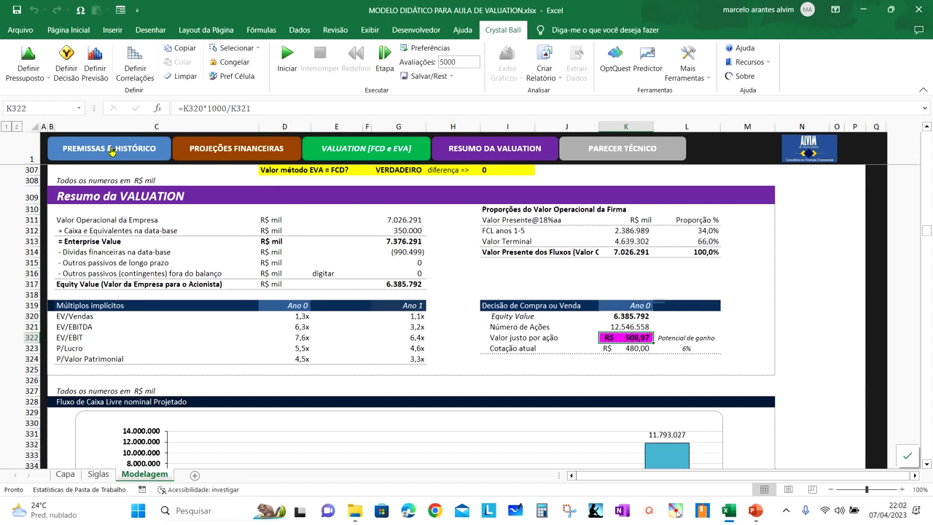
key("ctrl+Home")
left_click(634, 240)
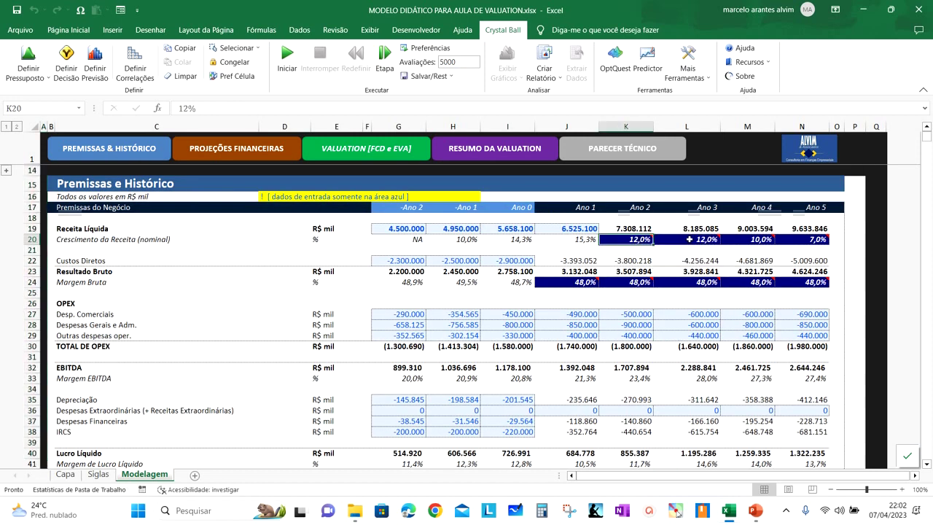
left_click(685, 239)
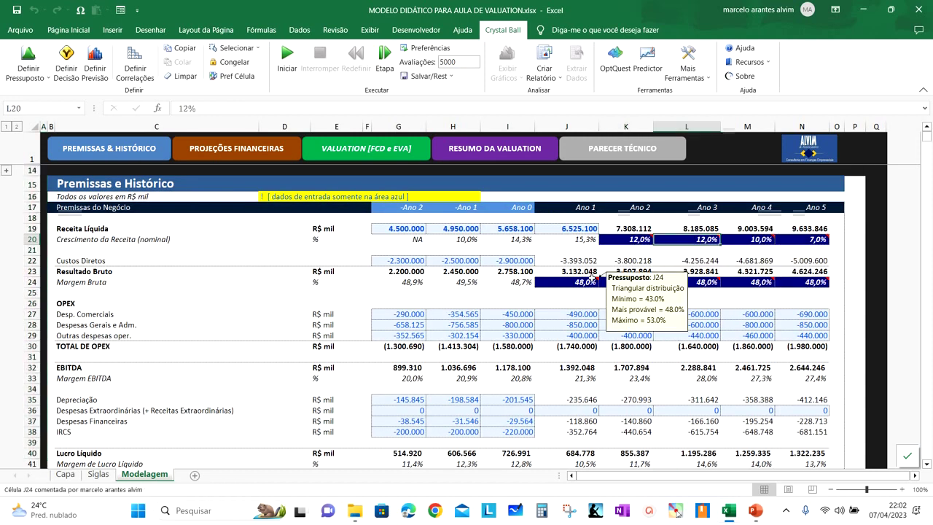
Check the fair value per share forecast (K322) and the simulation's number of trials, and expand the general assumptions rows
left_click(514, 152)
left_click(623, 340)
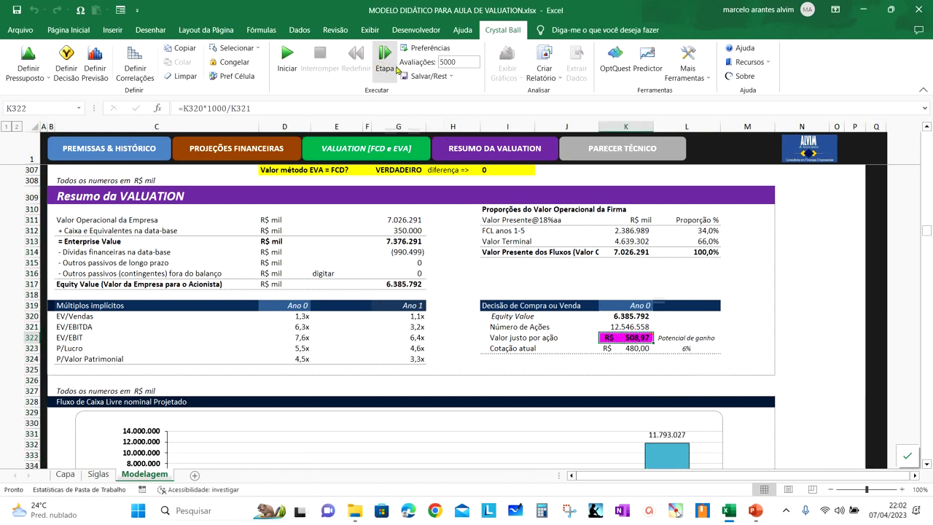
left_click(467, 62)
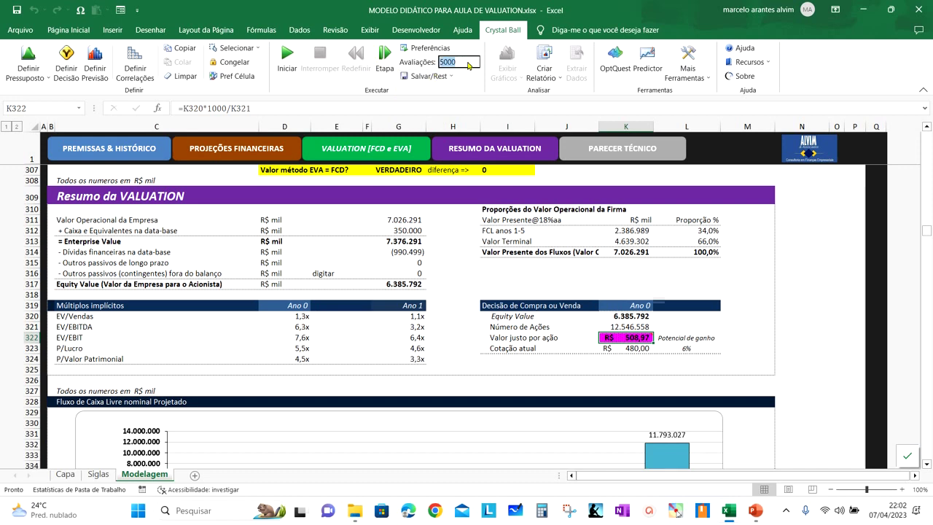
left_click(467, 62)
left_click(91, 149)
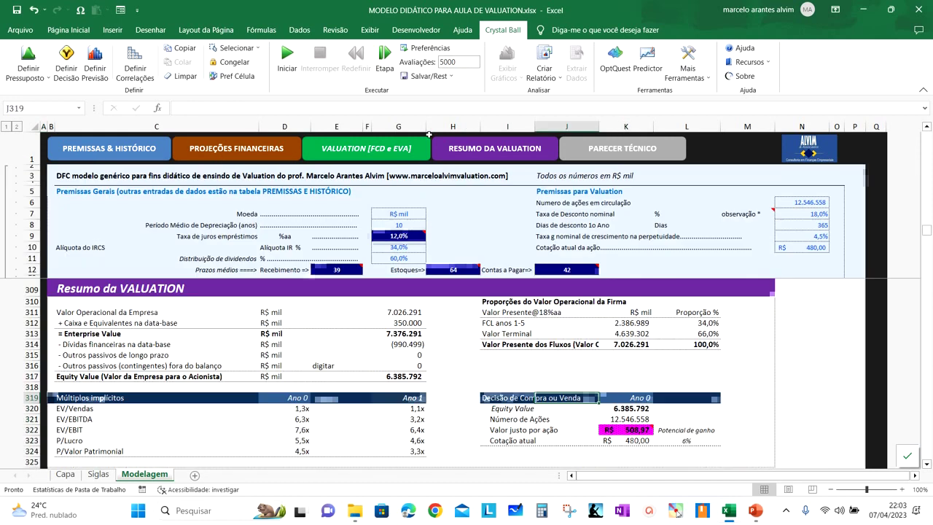
Step through the simulation one trial at a time repeatedly, checking the fair value per share in K322
left_click(387, 56)
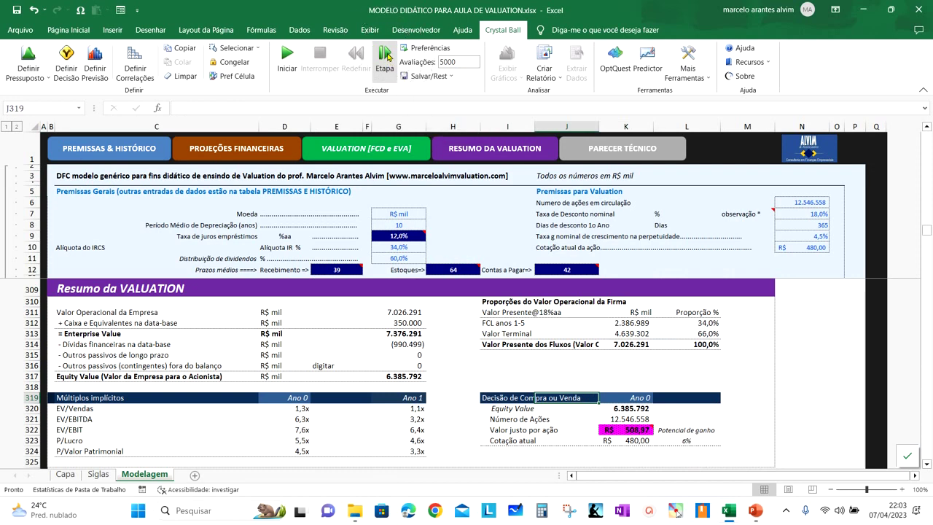
left_click(385, 56)
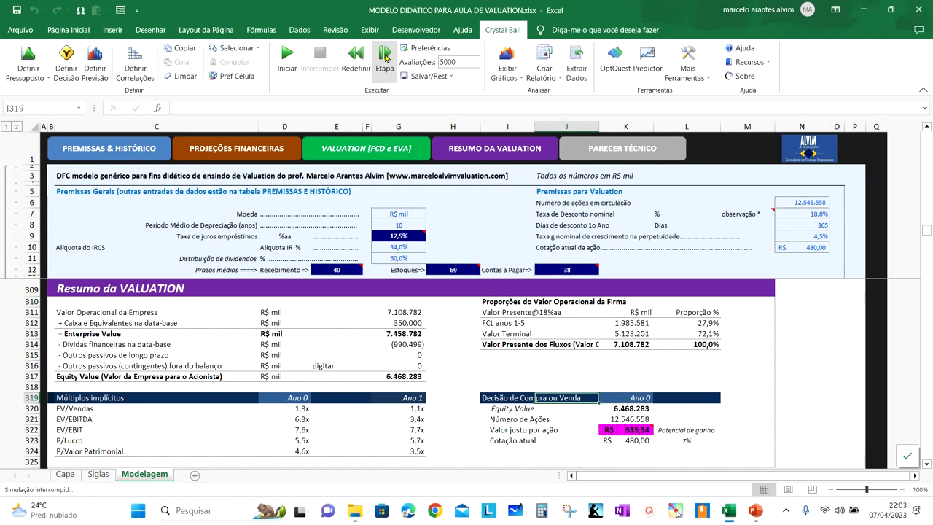
left_click(631, 429)
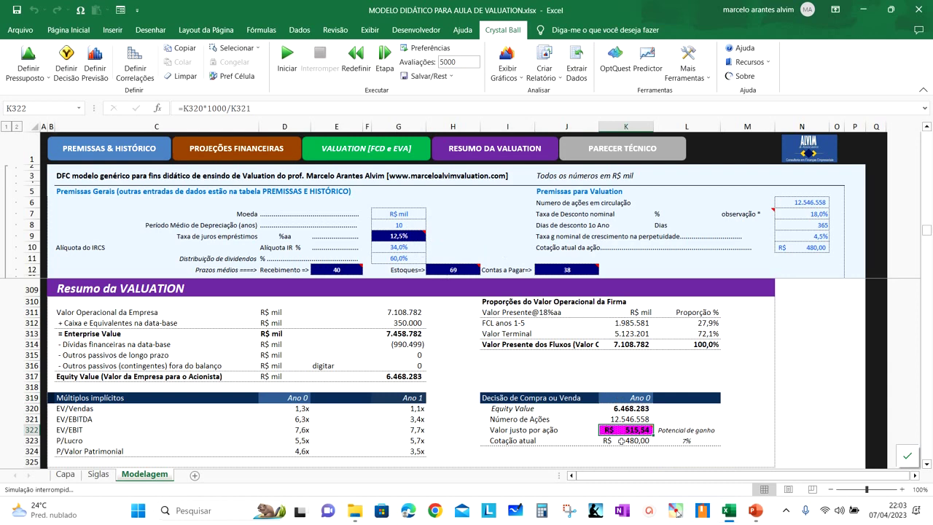
mouse_move(622, 431)
left_click(383, 57)
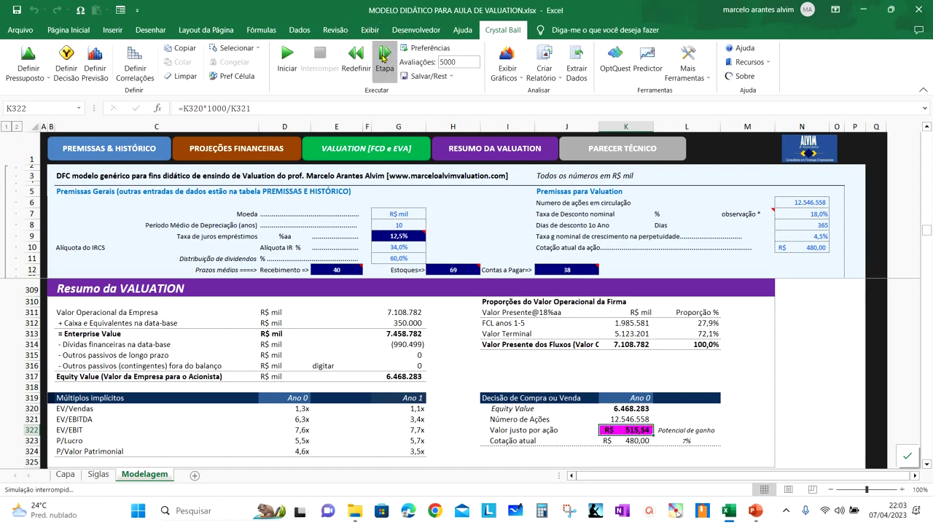
left_click(383, 57)
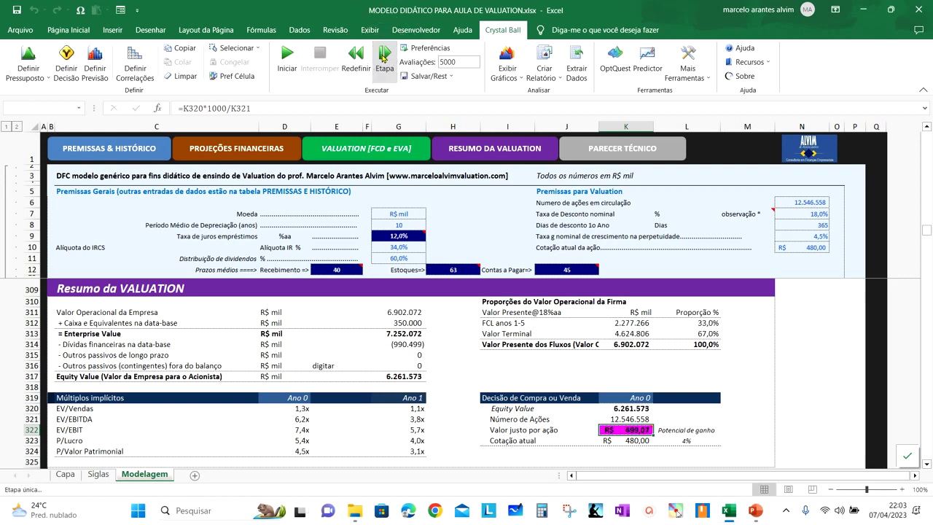
left_click(383, 56)
left_click(383, 57)
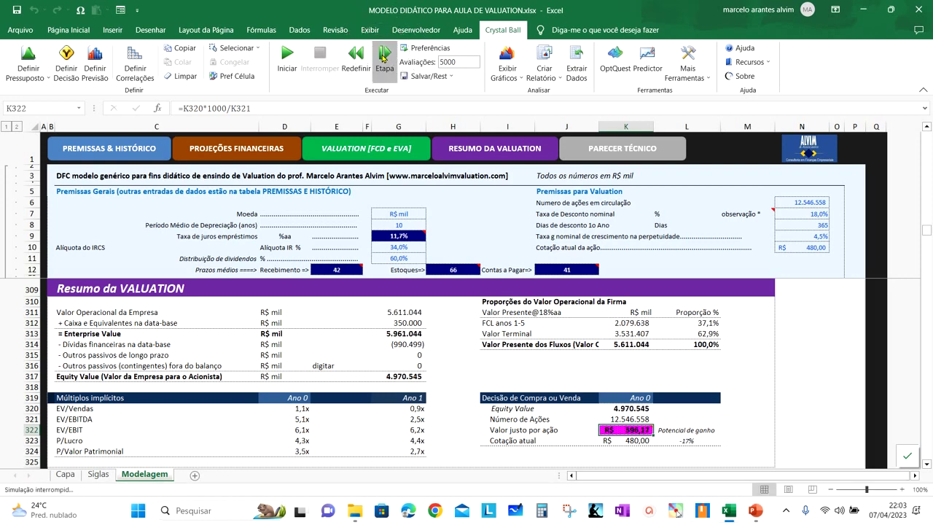
left_click(383, 57)
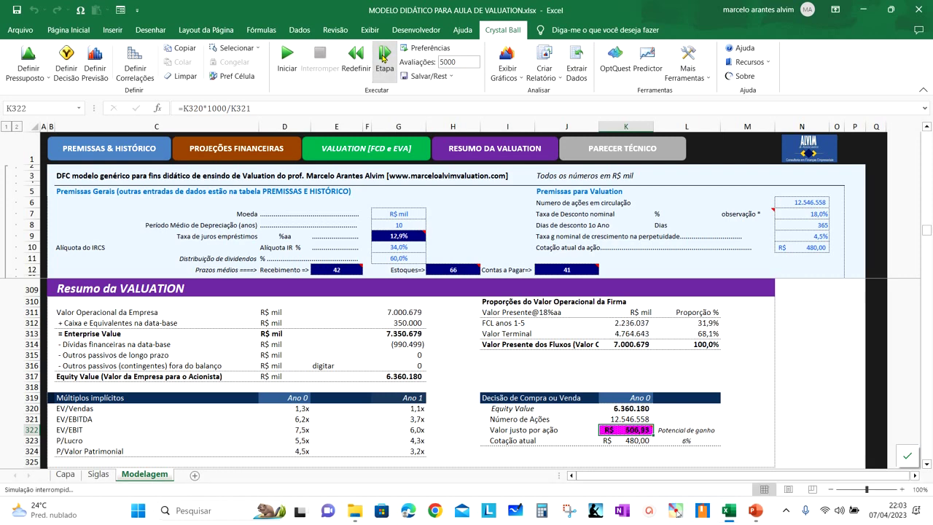
left_click(383, 57)
left_click(383, 57)
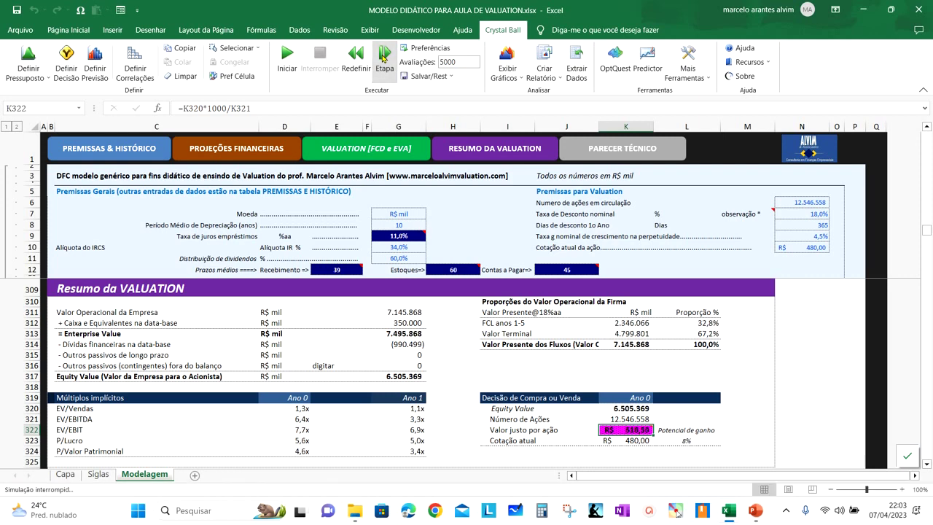
left_click(383, 57)
left_click(384, 57)
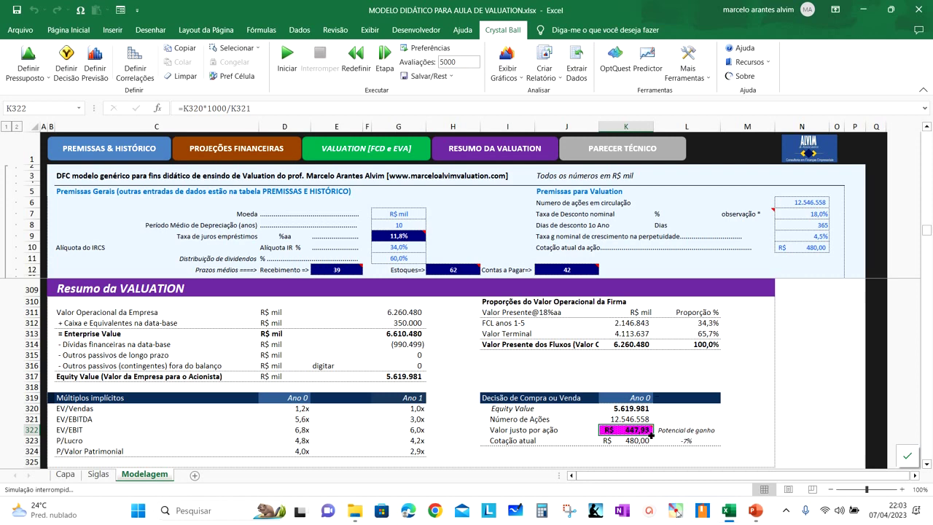
mouse_move(639, 433)
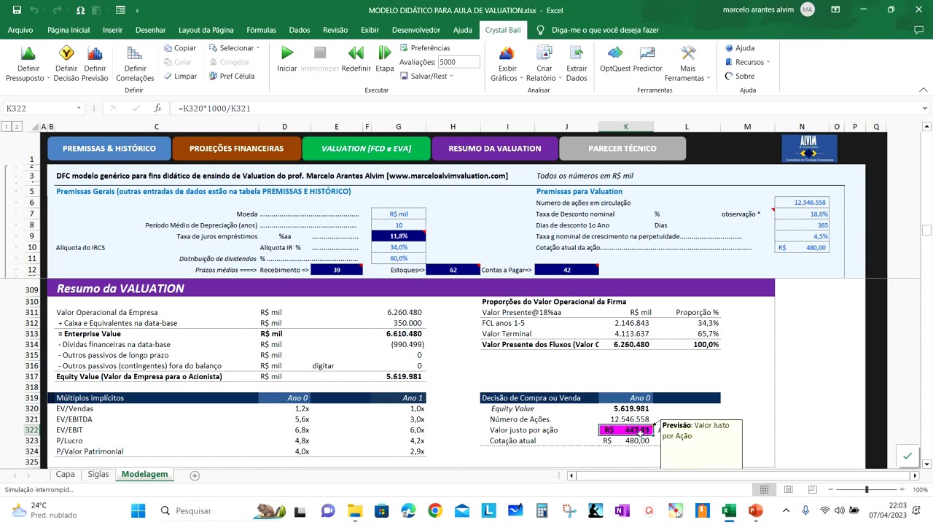
Run the full 5000-trial simulation for the fair value per share forecast
left_click(286, 57)
left_click(286, 56)
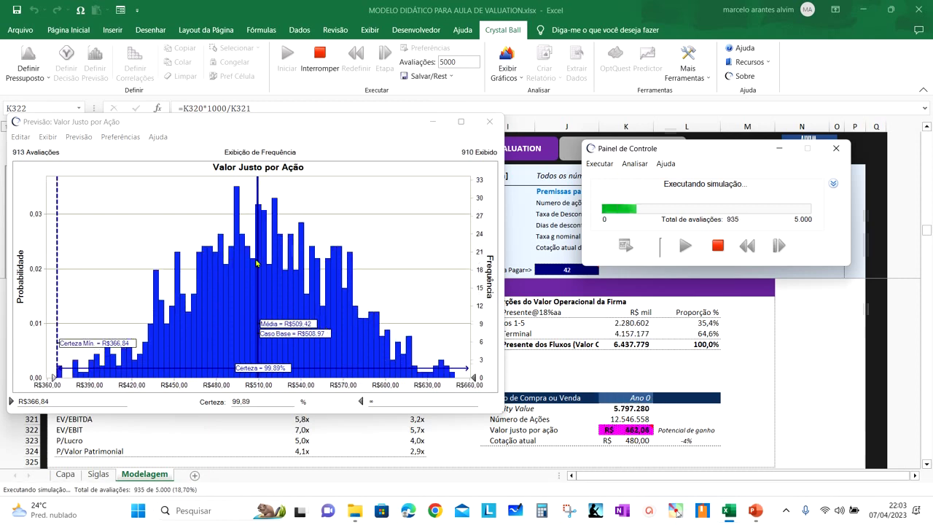
left_click(566, 270)
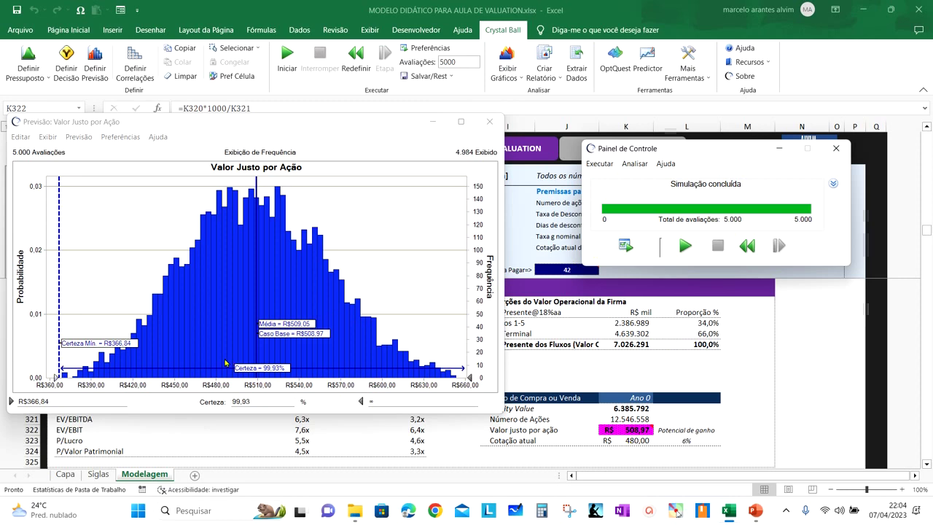
Move the lower certainty limit on the Valor Justo por Ação frequency chart to about R$479.59
left_click(312, 339)
left_click(55, 378)
mouse_move(56, 378)
left_mouse_down()
mouse_move(214, 387)
mouse_move(212, 378)
left_mouse_up()
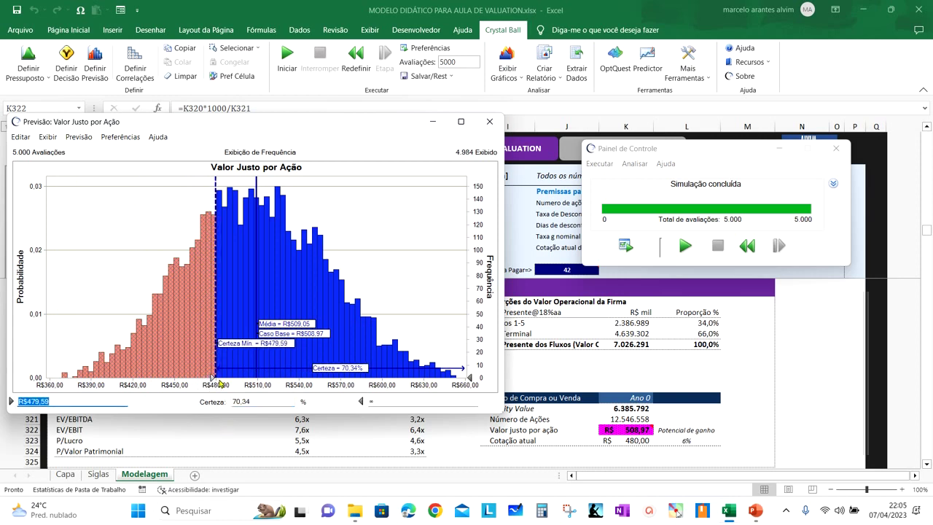